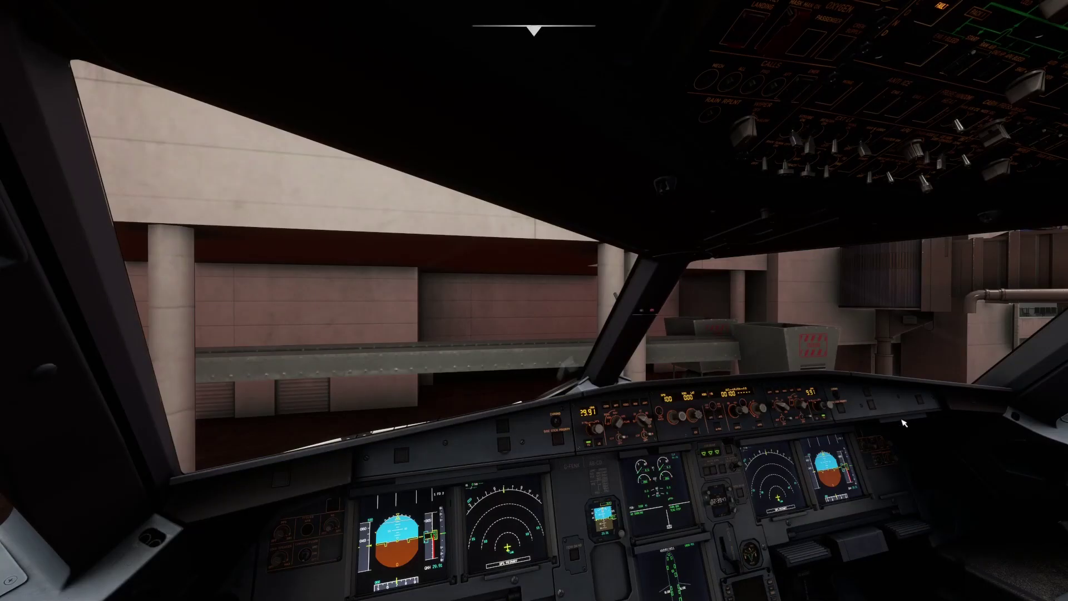
Turn on the cockpit dome light at the overhead panel
left_click_drag(903, 423, 886, 236)
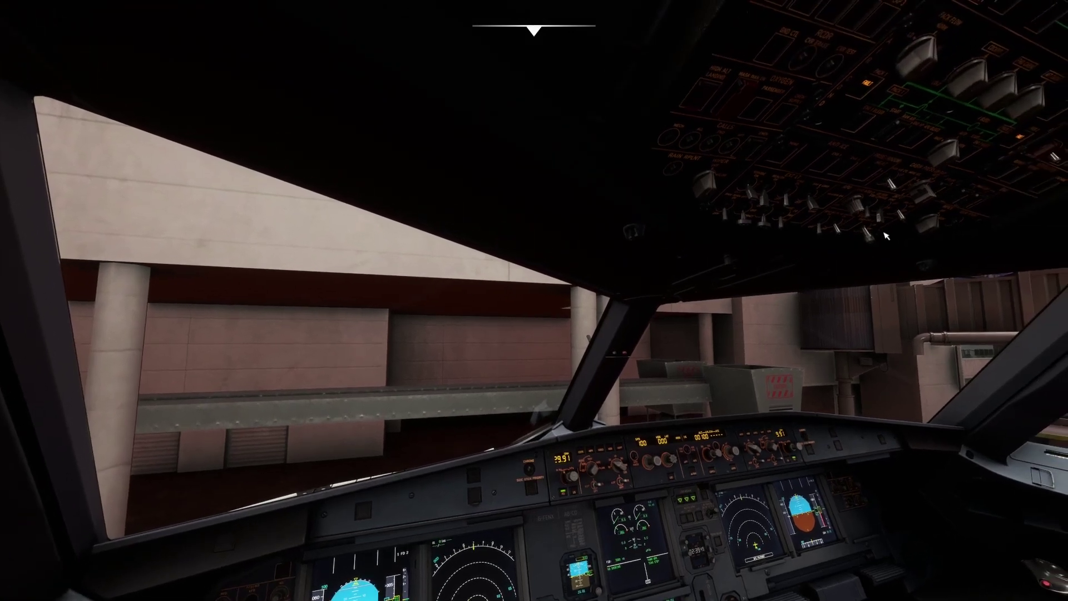
left_click(879, 212)
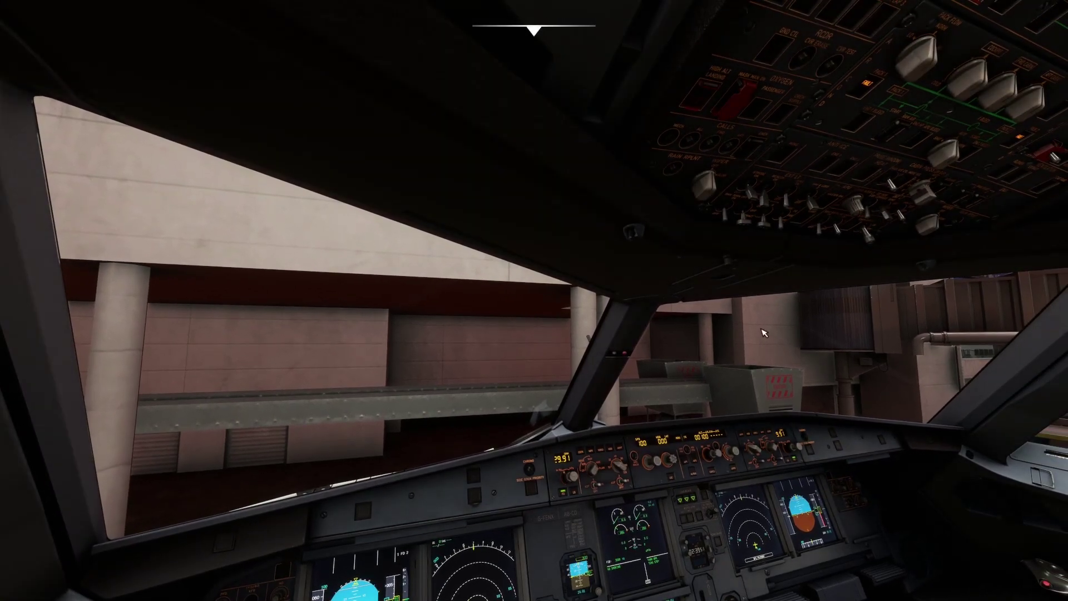
Look through the saved cockpit camera views, including the pedestal and the side window with the tablet
key("alt+2")
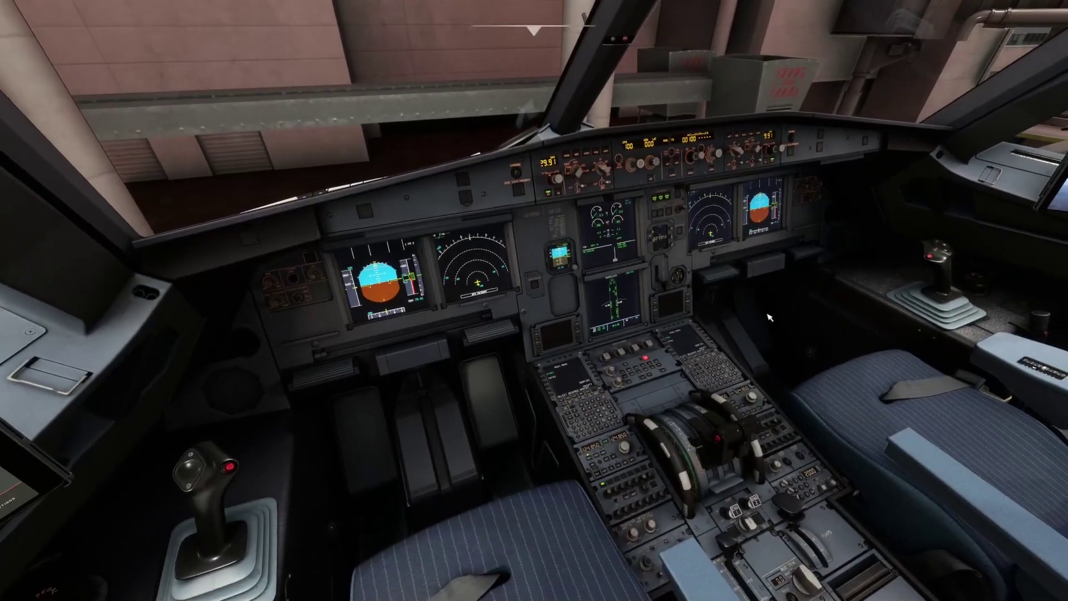
key("alt+1")
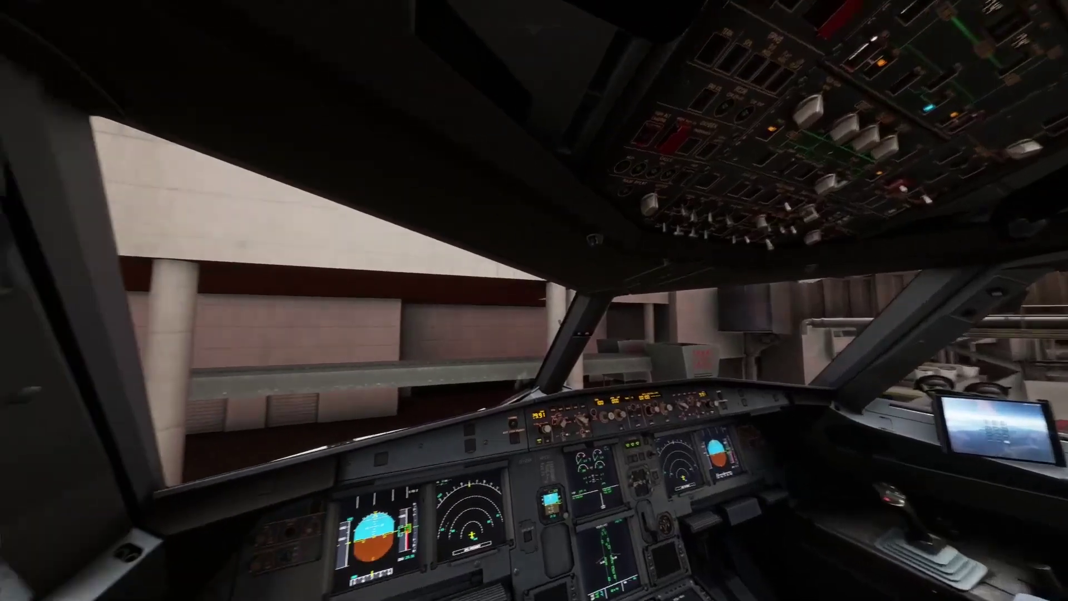
key("alt+3")
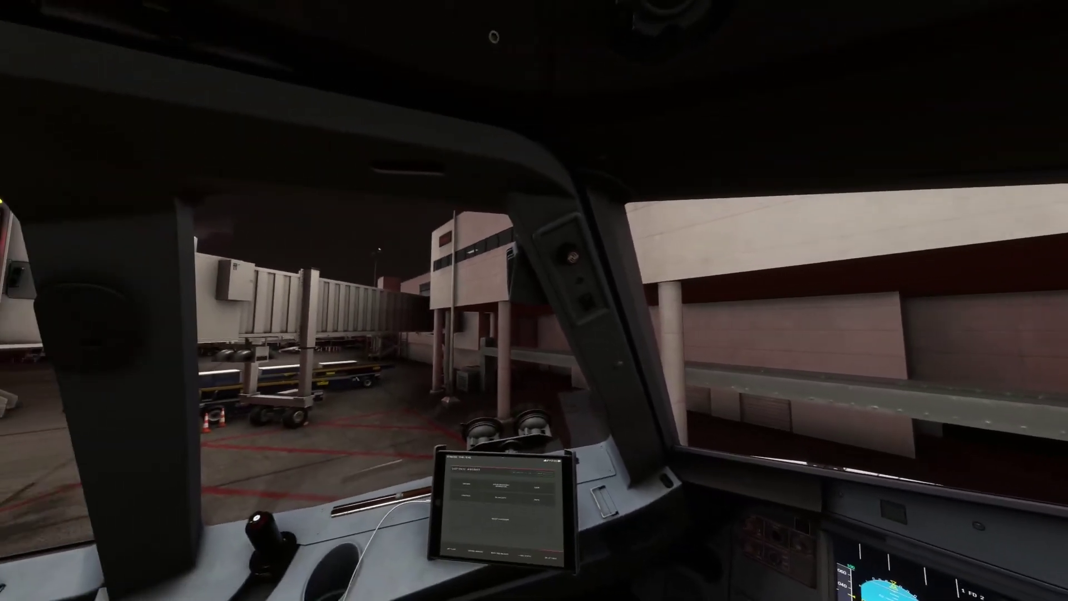
key("alt+1")
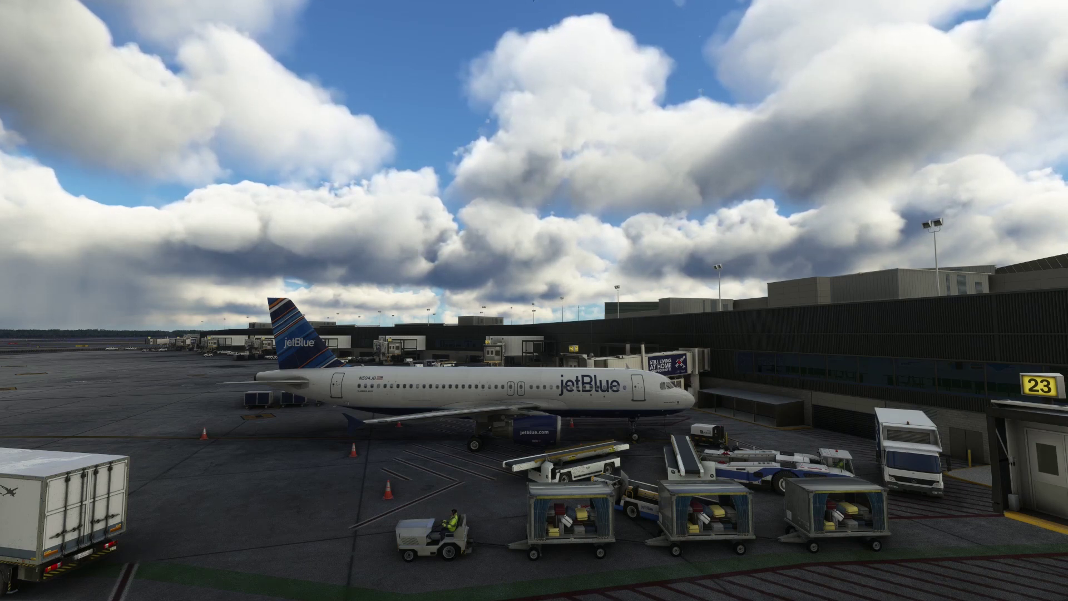
Open the NVIDIA Control Panel and go to its Manage 3D settings page
key("super")
type("n")
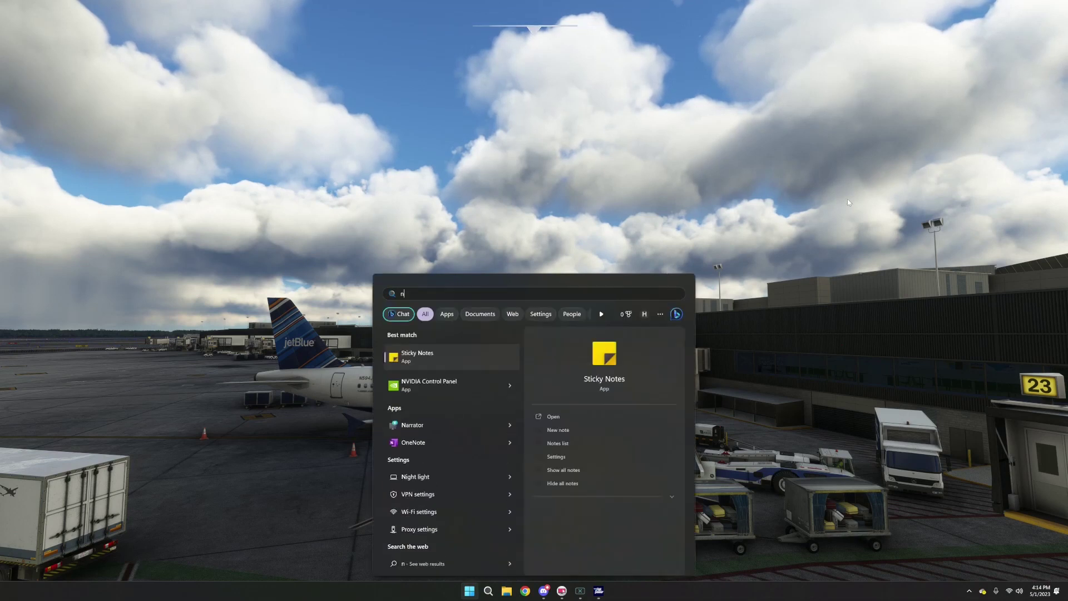
type("vidia control")
key("Return")
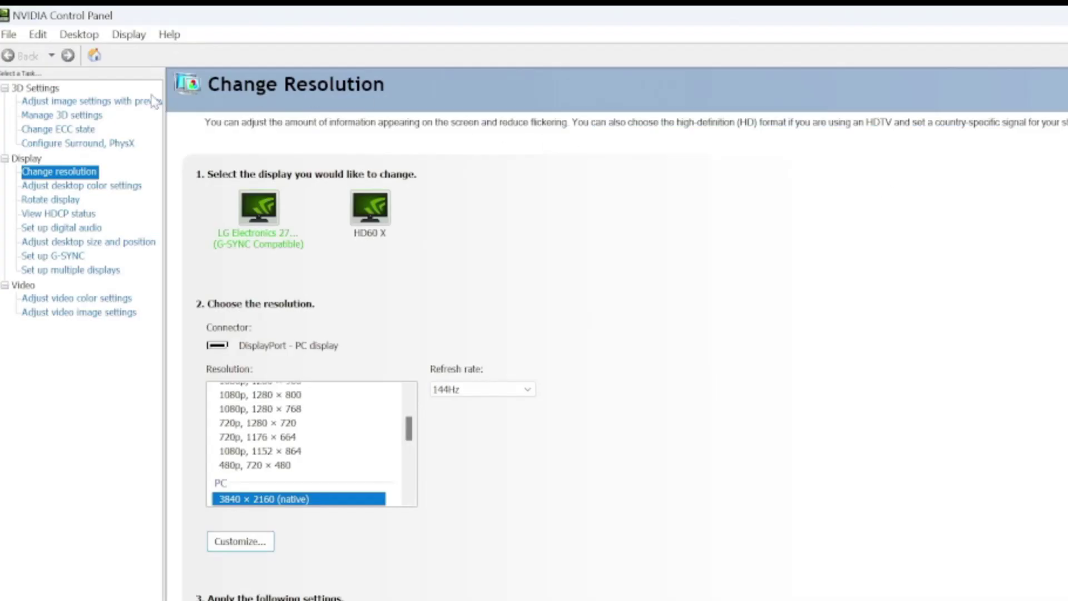
left_click(86, 118)
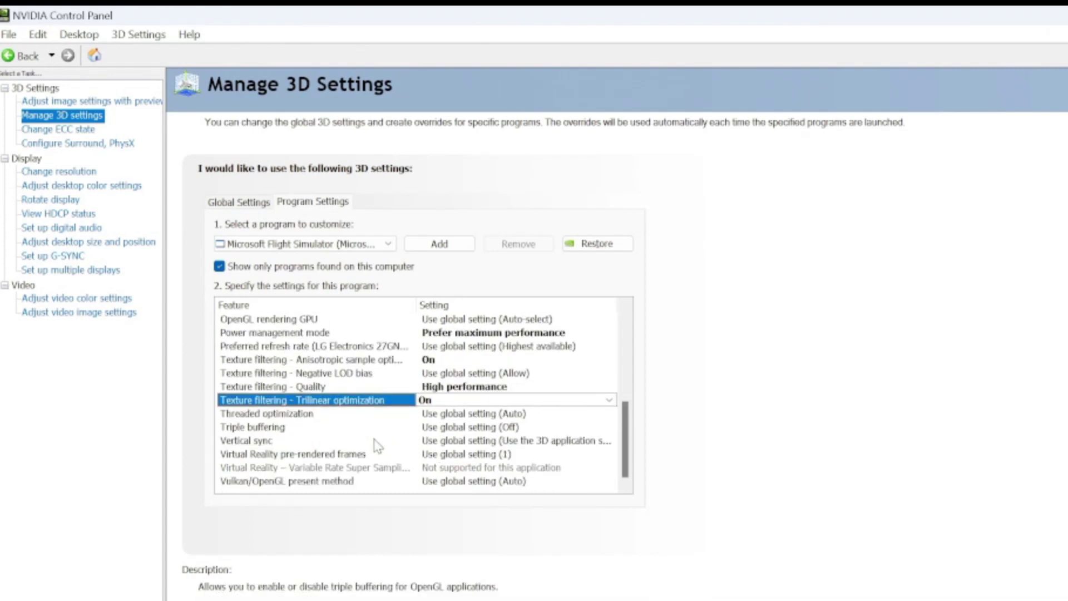
Review the 3D settings in the Microsoft Flight Simulator program profile, from image scaling to the texture filtering and vertical sync options
scroll(378, 445, "up", 1)
scroll(378, 445, "up", 2)
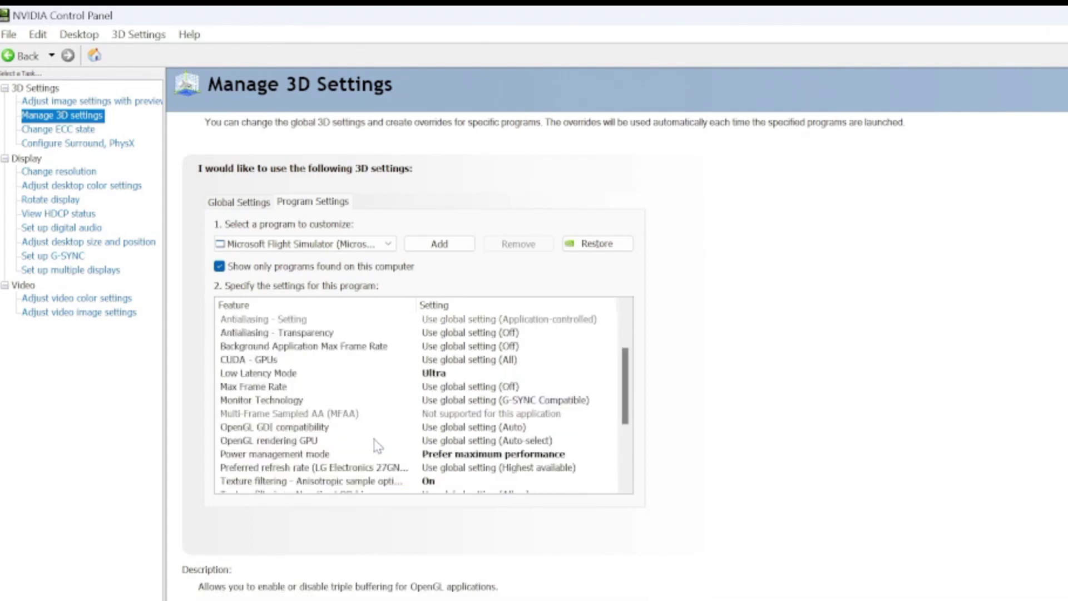
scroll(379, 445, "up", 2)
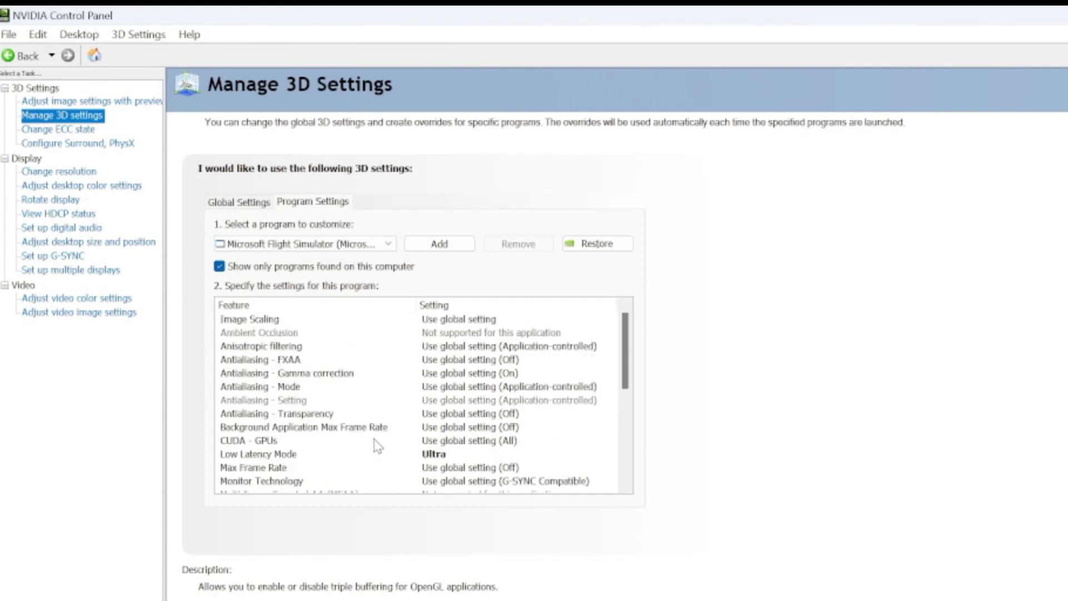
scroll(391, 403, "down", 2)
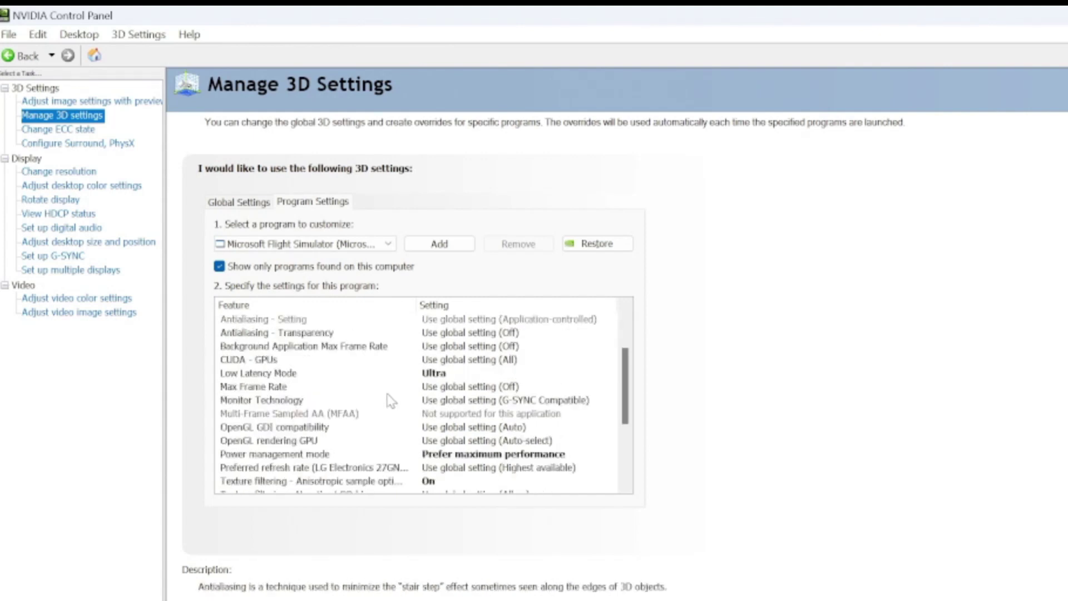
scroll(391, 401, "down", 3)
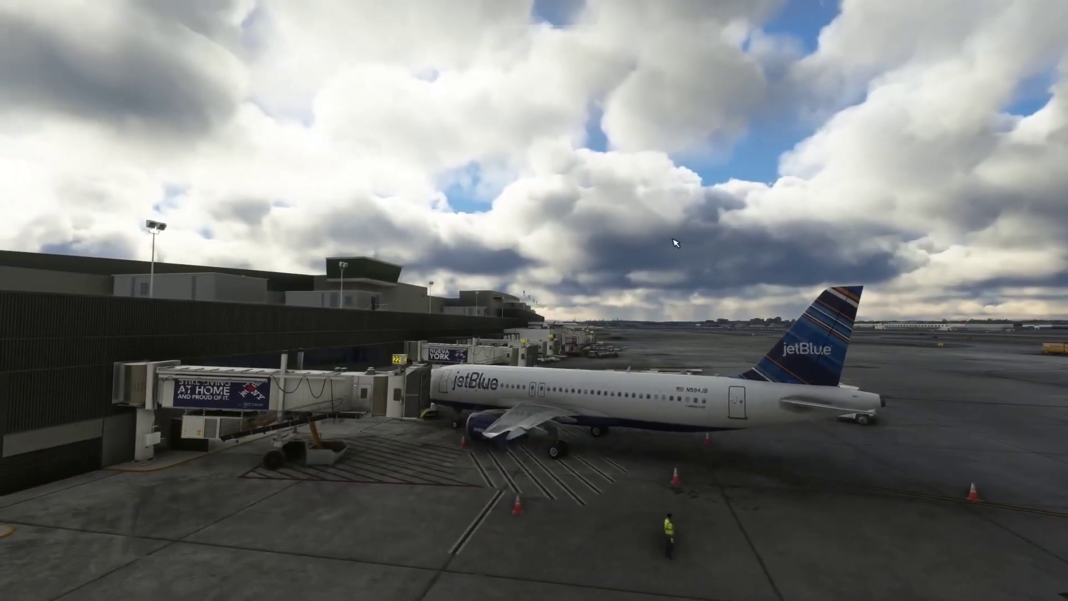
In Microsoft Flight Simulator, review the PC graphics settings in General Options from display mode to glass cockpit refresh rate, and return to the flight
key("Escape")
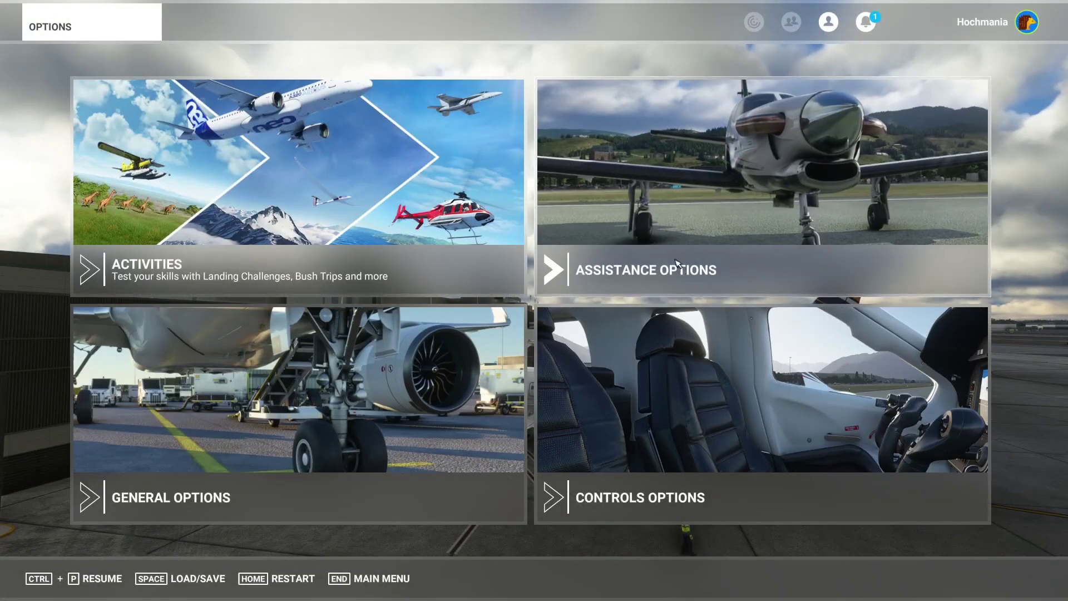
left_click(374, 359)
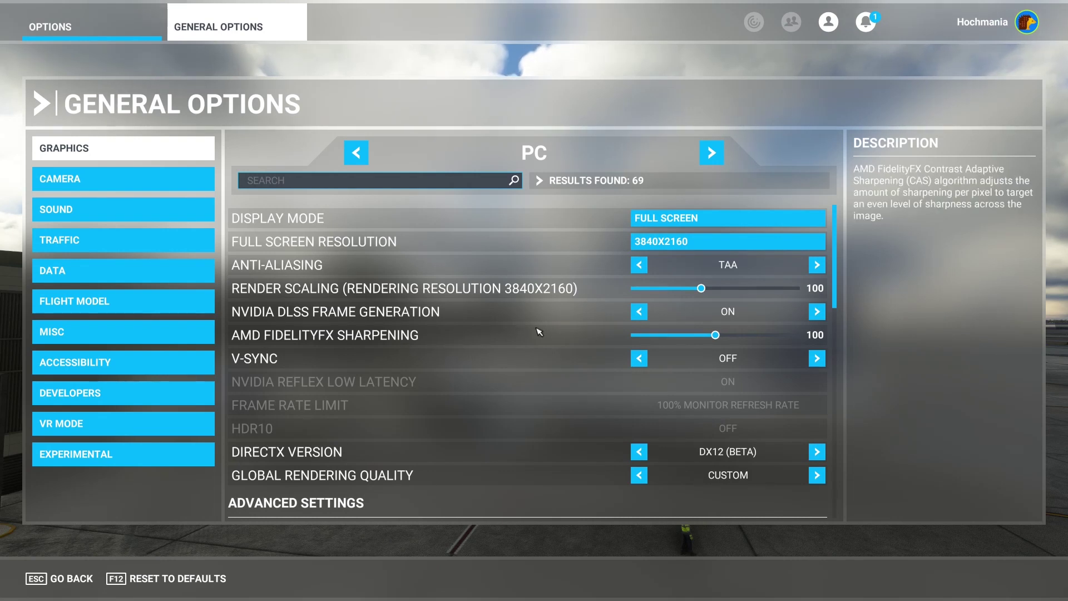
scroll(557, 336, "down", 2)
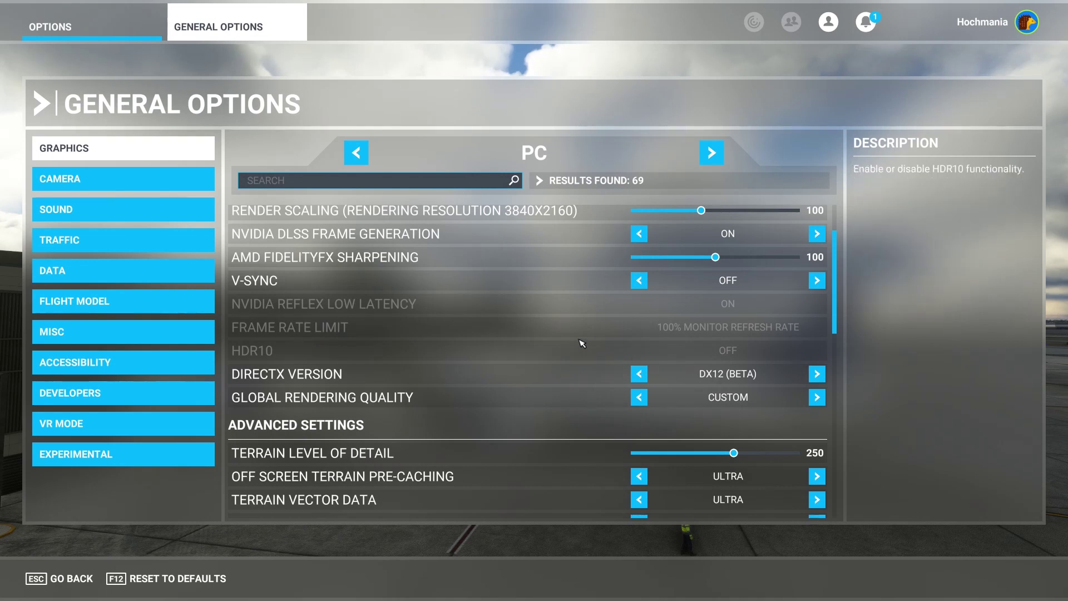
scroll(582, 342, "down", 4)
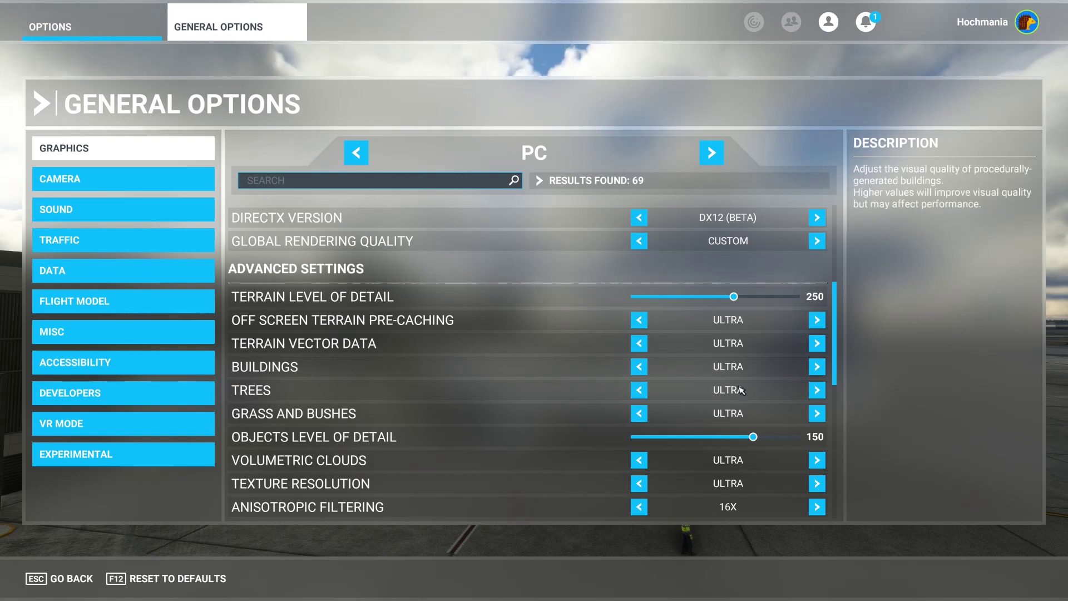
scroll(607, 345, "down", 3)
scroll(607, 345, "down", 3)
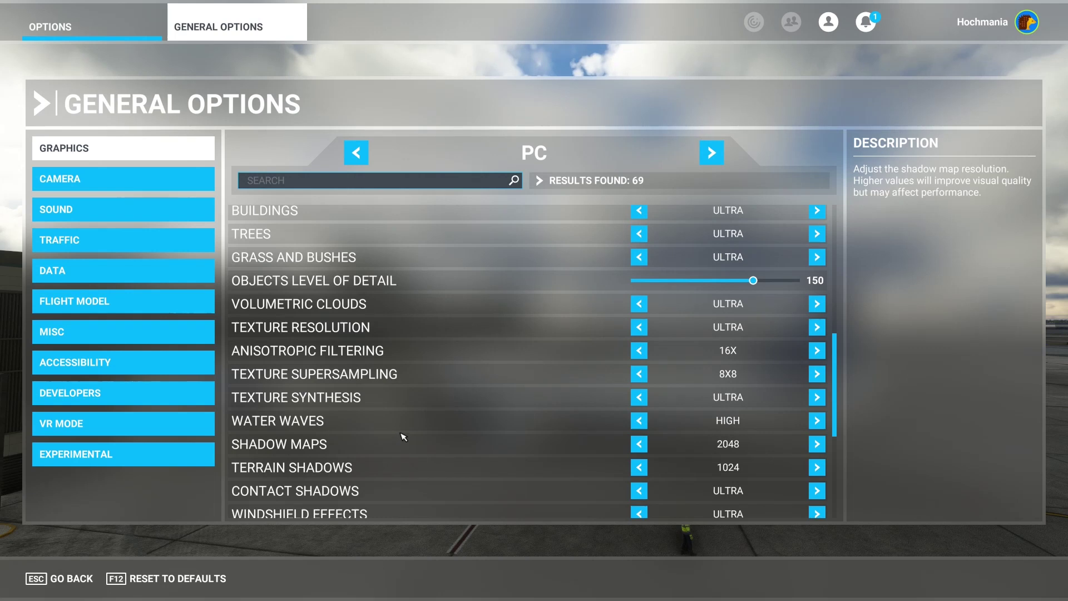
scroll(403, 437, "down", 6)
scroll(404, 437, "down", 4)
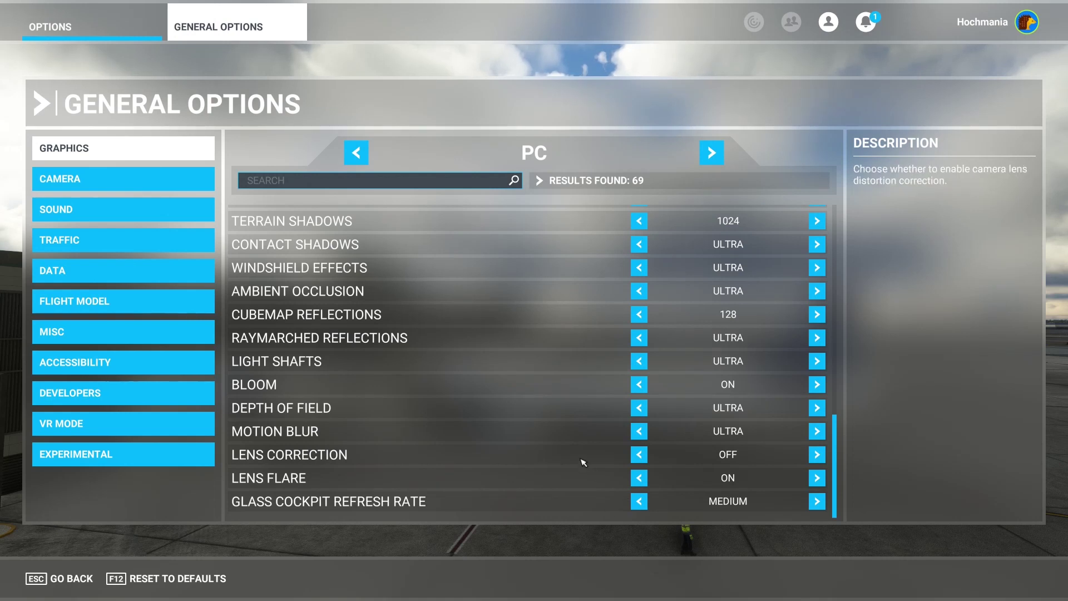
scroll(583, 462, "up", 8)
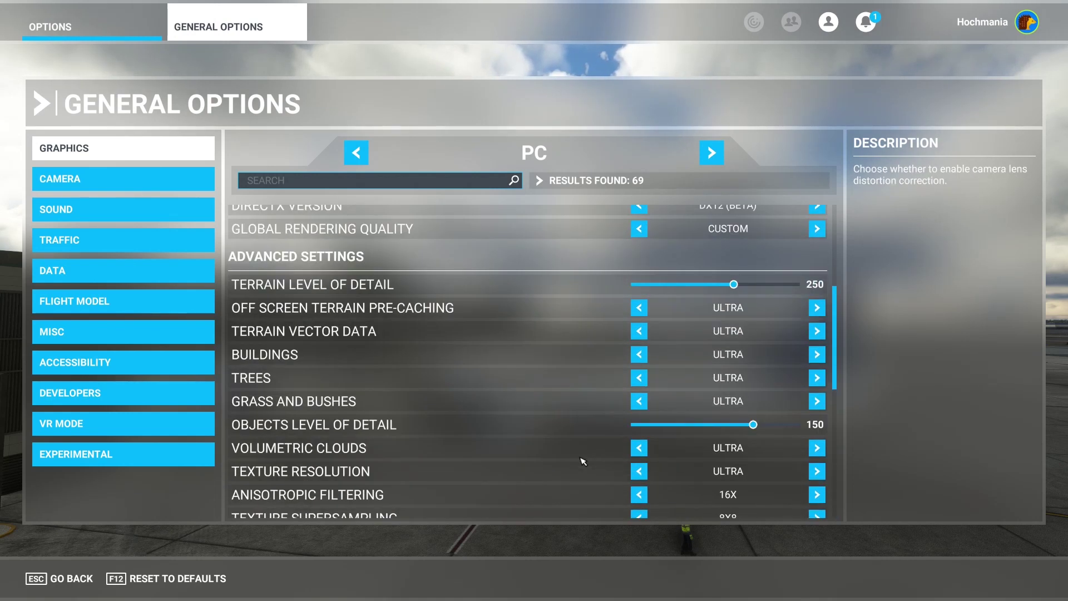
scroll(582, 461, "up", 4)
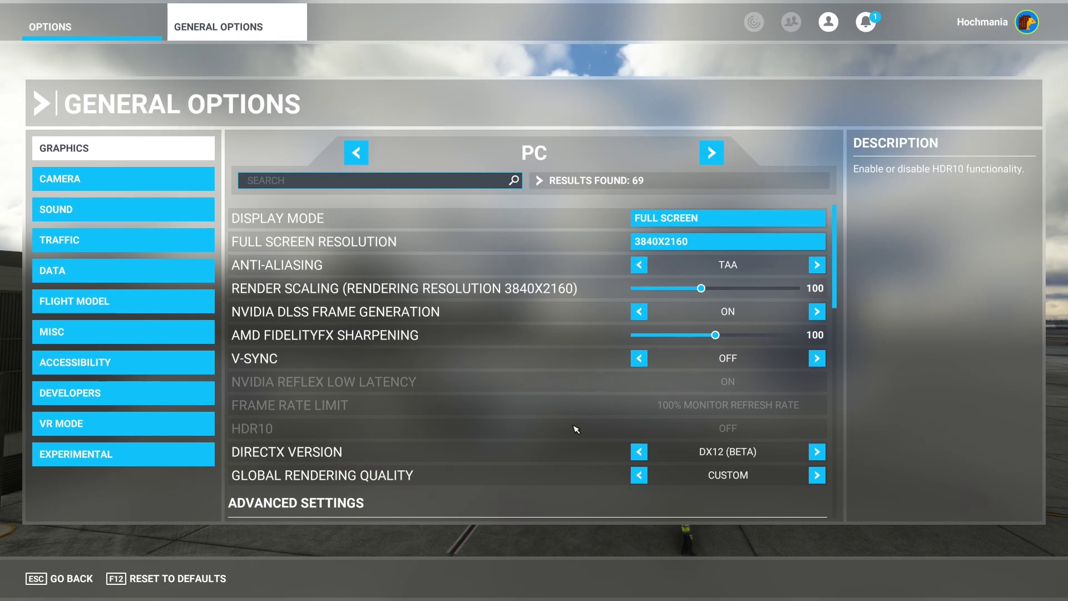
scroll(575, 429, "down", 3)
scroll(576, 429, "down", 3)
scroll(576, 429, "down", 5)
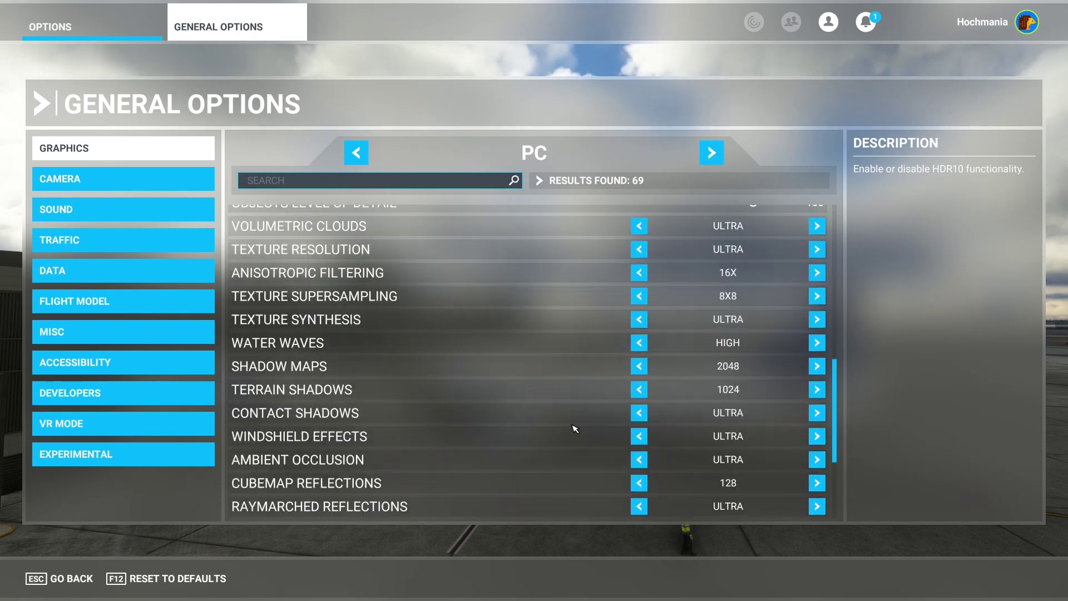
scroll(575, 429, "down", 4)
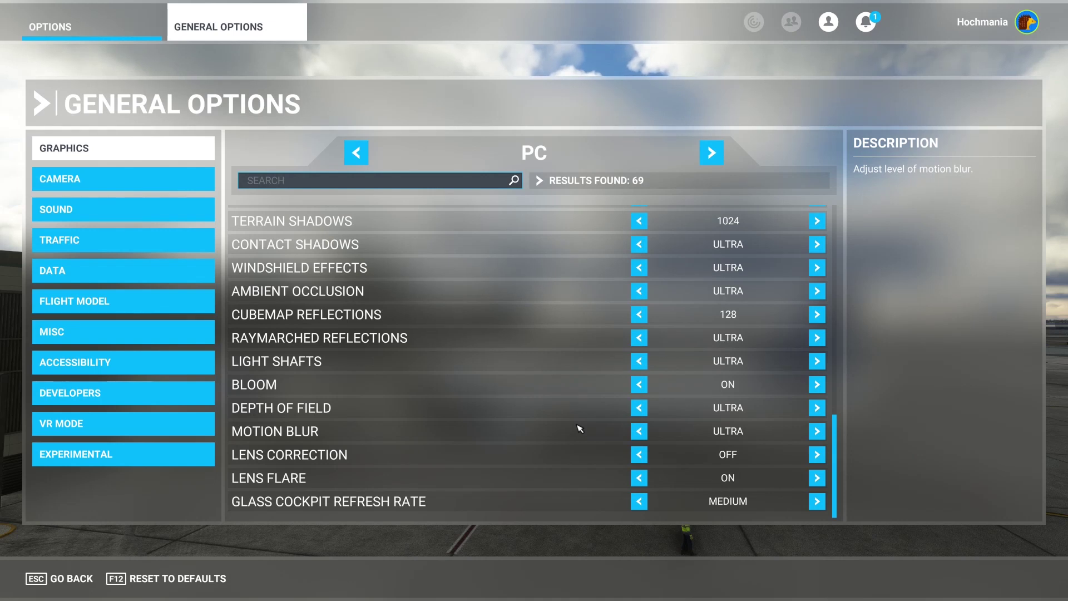
scroll(579, 429, "up", 2)
scroll(579, 429, "up", 4)
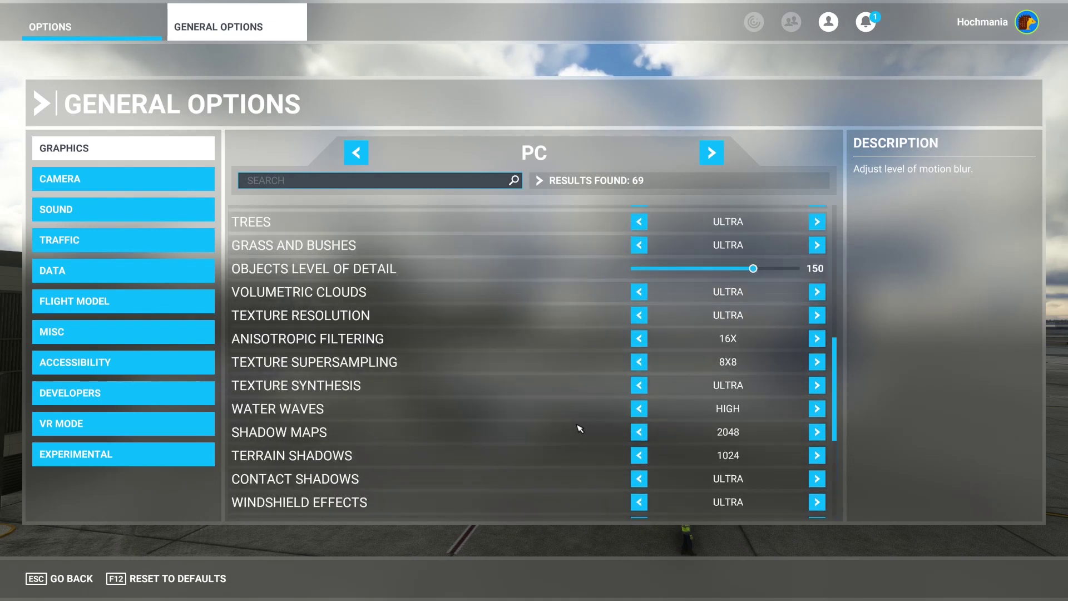
scroll(579, 429, "up", 8)
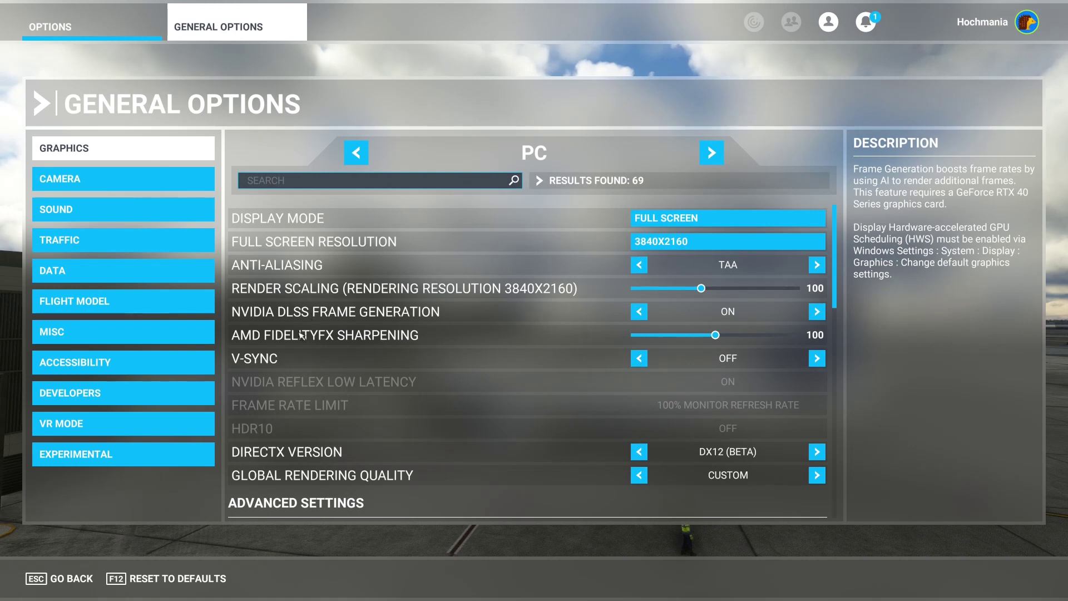
left_click(62, 578)
left_click(62, 578)
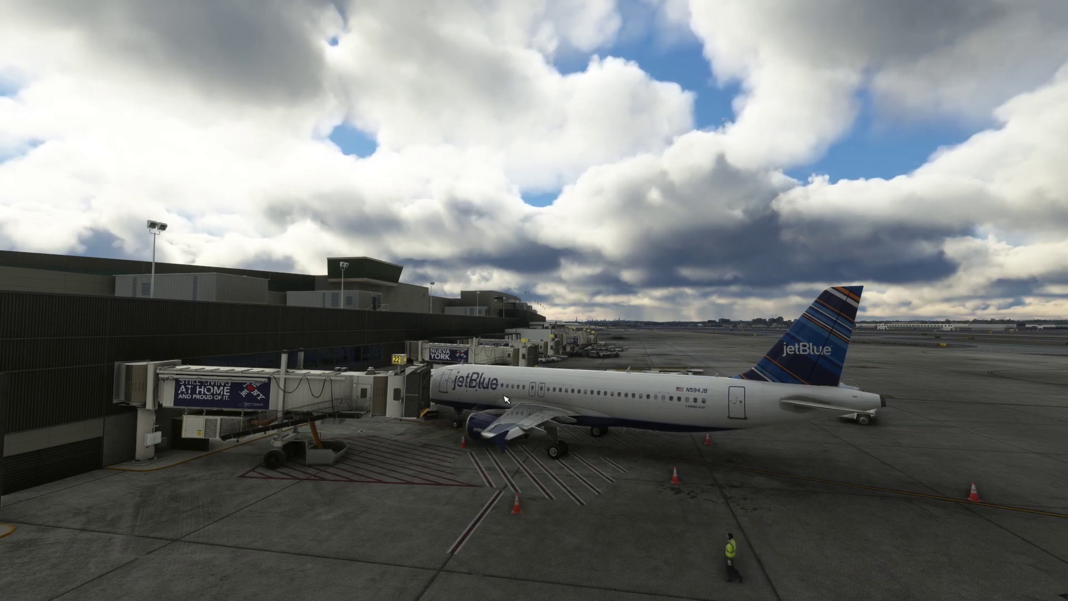
Orbit the external camera around the parked jetBlue aircraft to view it from behind the tail
key("Right")
key("Right")
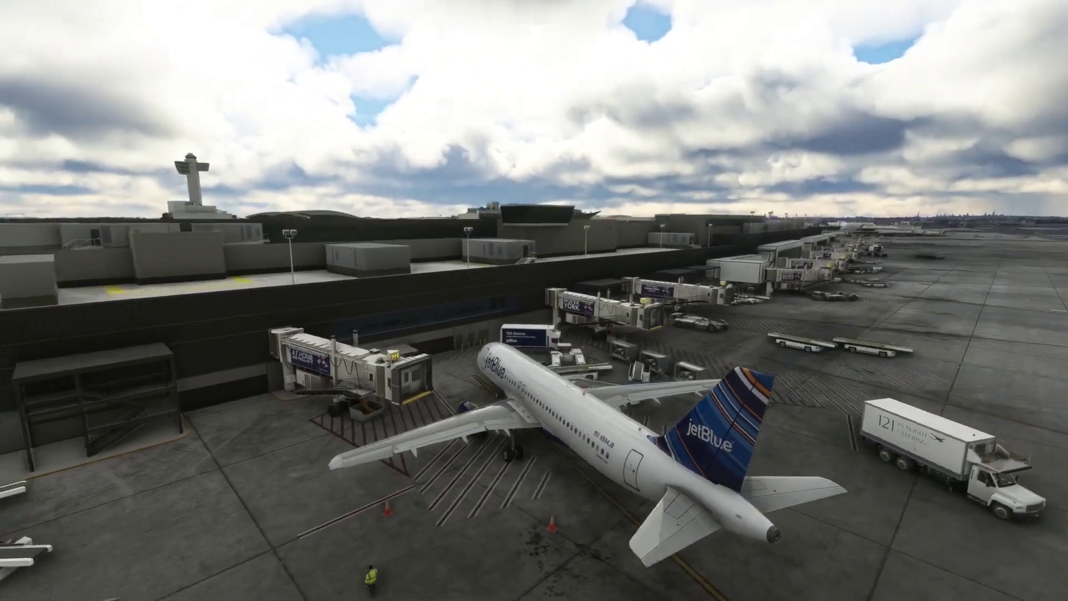
key("Right")
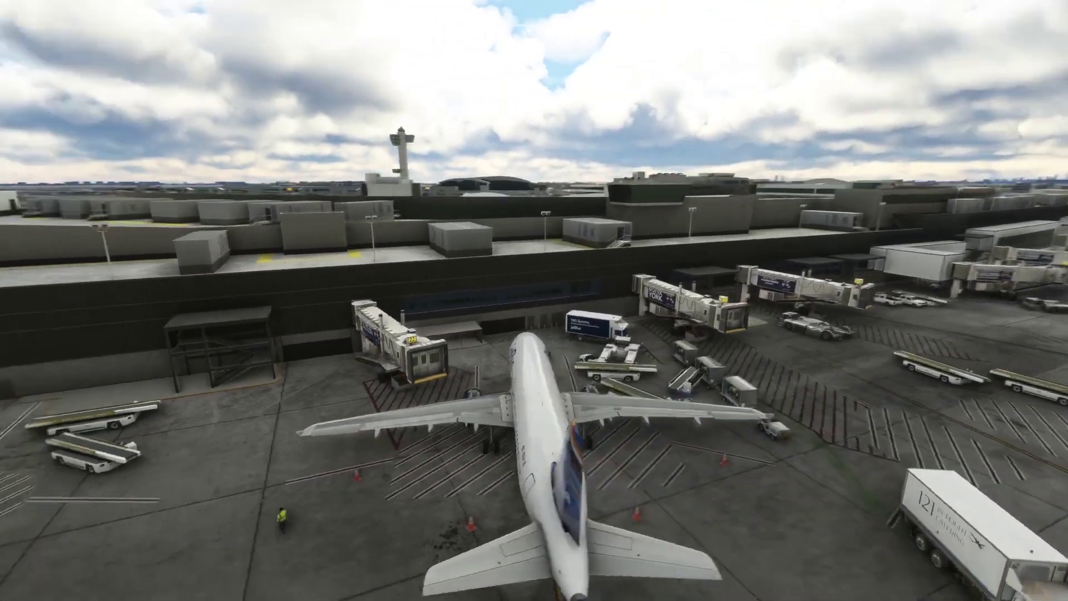